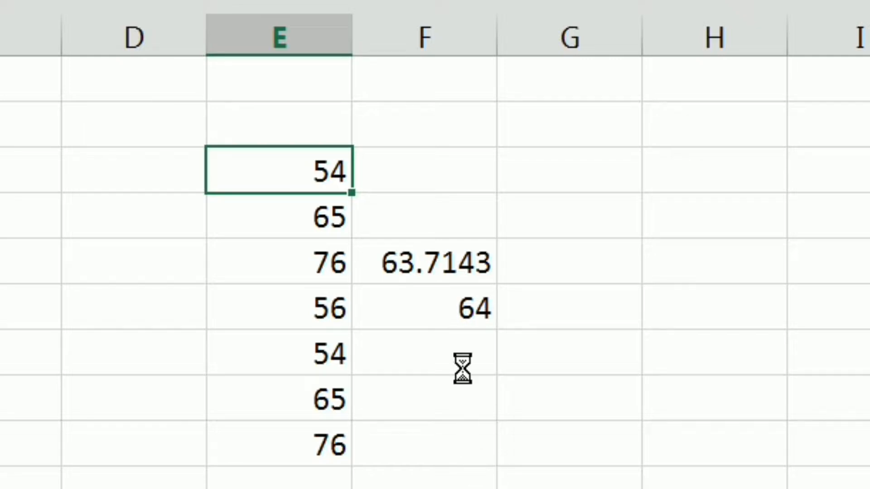
Step: Examine the numbers in E3:E9 and compare the unrounded average in F5 with the rounded average in F6
{"action": "left_click", "coordinate": [409, 247]}
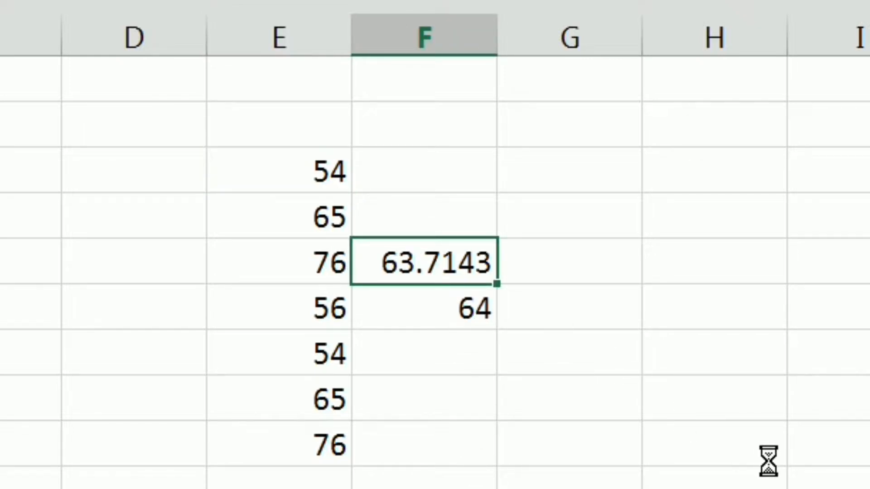
{"action": "key", "text": "Left"}
{"action": "key", "text": "Up"}
{"action": "key", "text": "Up"}
{"action": "key", "text": "Up"}
{"action": "key", "text": "Down"}
{"action": "key", "text": "Down"}
{"action": "key", "text": "Down"}
{"action": "key", "text": "Down"}
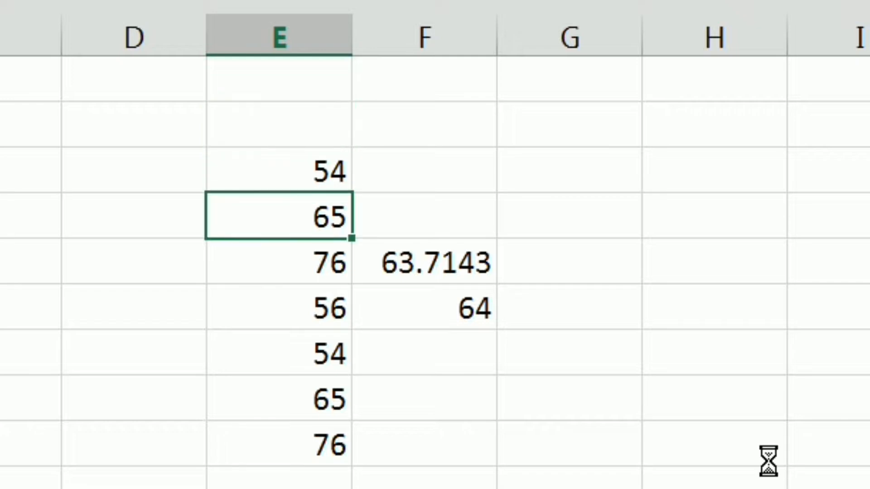
{"action": "key", "text": "Down"}
{"action": "key", "text": "Down"}
{"action": "key", "text": "Down"}
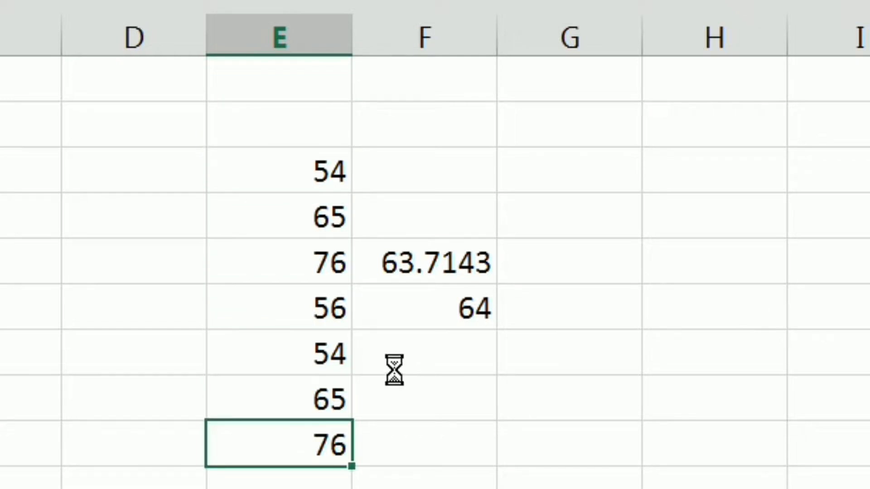
{"action": "left_click", "coordinate": [428, 313]}
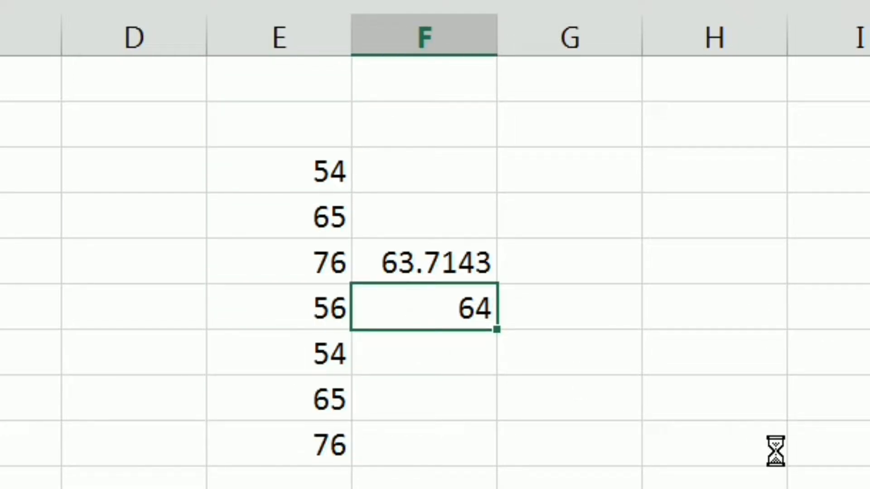
{"action": "key", "text": "Up"}
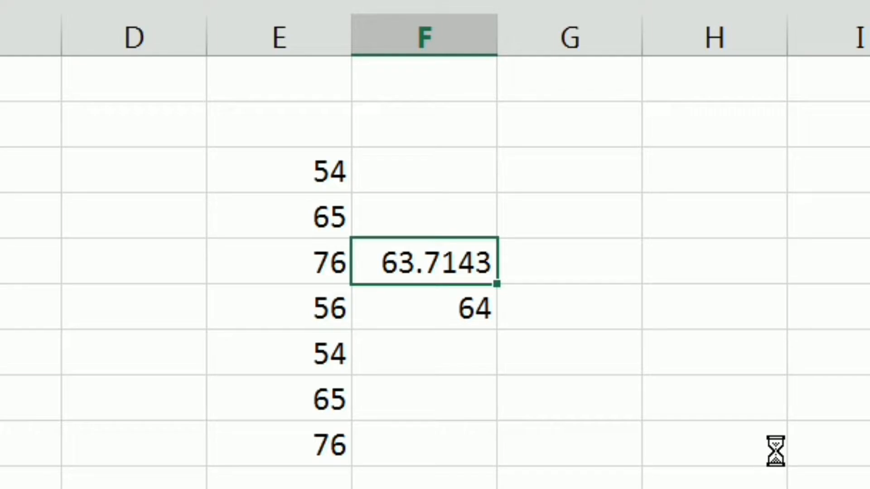
{"action": "key", "text": "Down"}
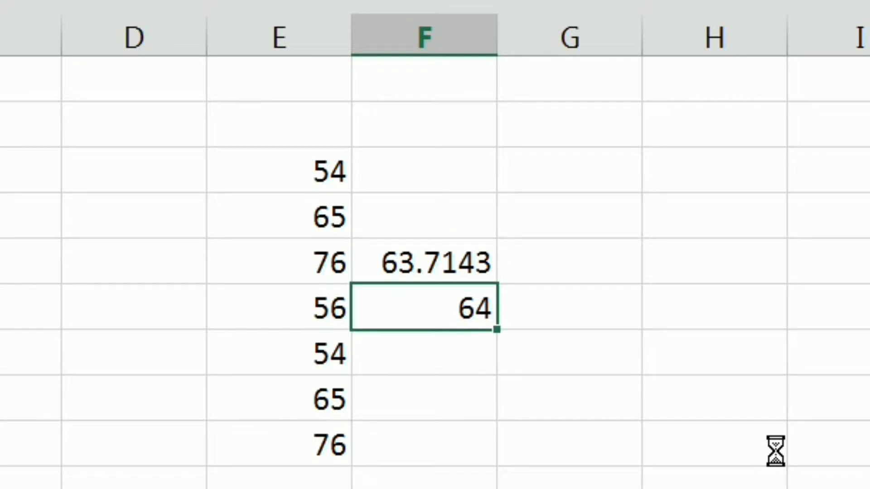
{"action": "key", "text": "Up"}
{"action": "key", "text": "Down"}
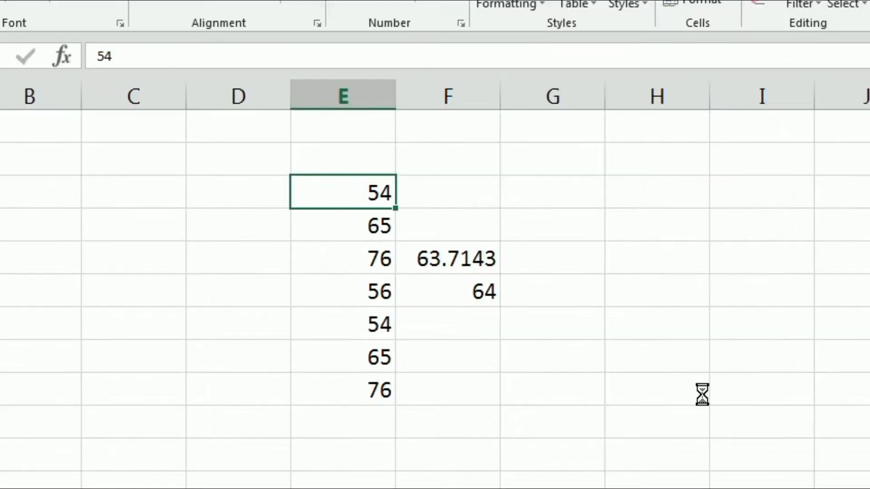
Step: Replace the values in E3:E6 with 45, 45, 56 and 76, and check the rounded average in F6
{"action": "type", "text": "45"}
{"action": "key", "text": "Return"}
{"action": "type", "text": "45"}
{"action": "key", "text": "Return"}
{"action": "type", "text": "56"}
{"action": "key", "text": "Return"}
{"action": "type", "text": "76"}
{"action": "key", "text": "Return"}
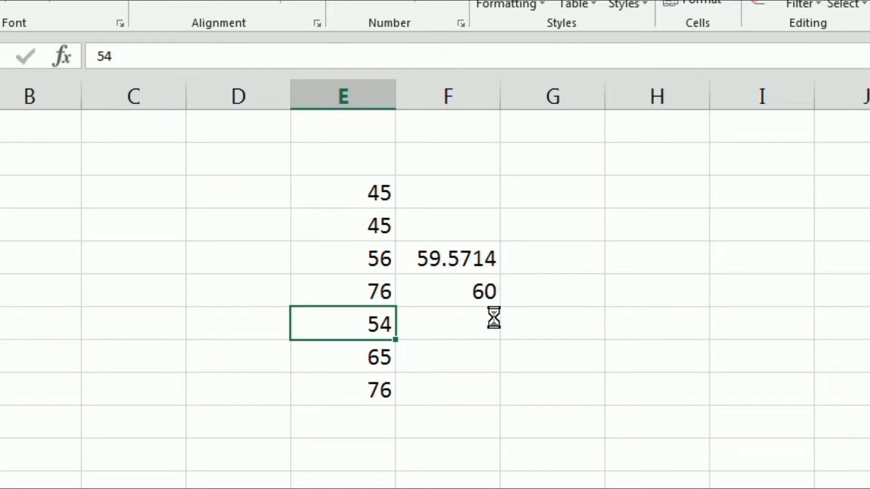
{"action": "left_click", "coordinate": [471, 290]}
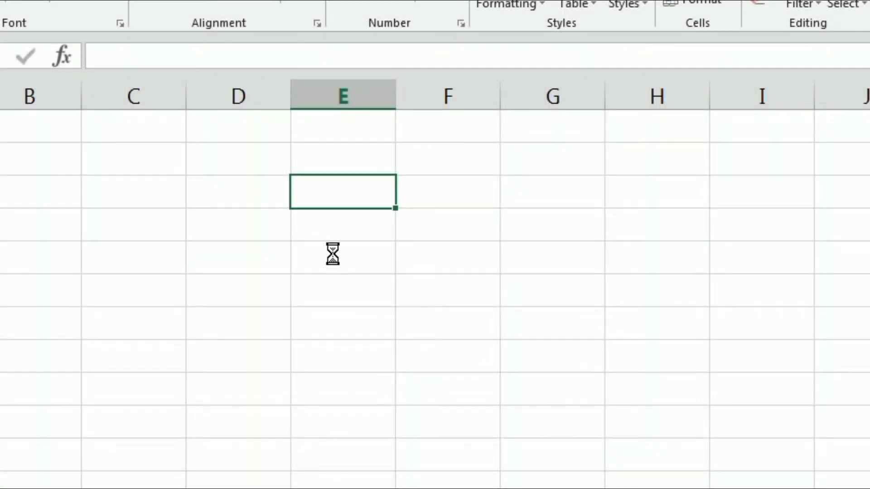
Step: Enter 54, 65, 76, 56, 54, 65 and 76 down the cells E3:E9
{"action": "type", "text": "54 65 76 56 54 65 76"}
Step: Calculate the average of E3:E9 in cell F5 with the AVERAGE function
{"action": "key", "text": "Up"}
{"action": "key", "text": "Up"}
{"action": "key", "text": "Up"}
{"action": "key", "text": "Up"}
{"action": "key", "text": "Up"}
{"action": "key", "text": "Up"}
{"action": "key", "text": "Right"}
{"action": "key", "text": "Down"}
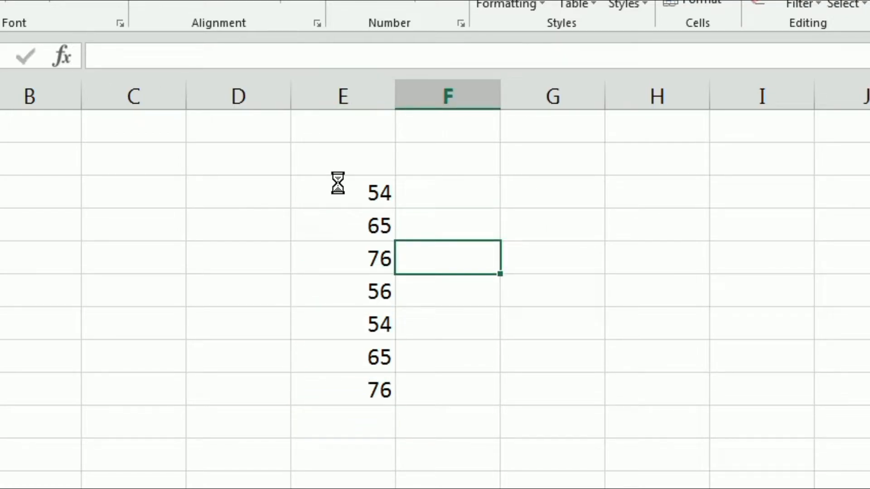
{"action": "type", "text": "=av"}
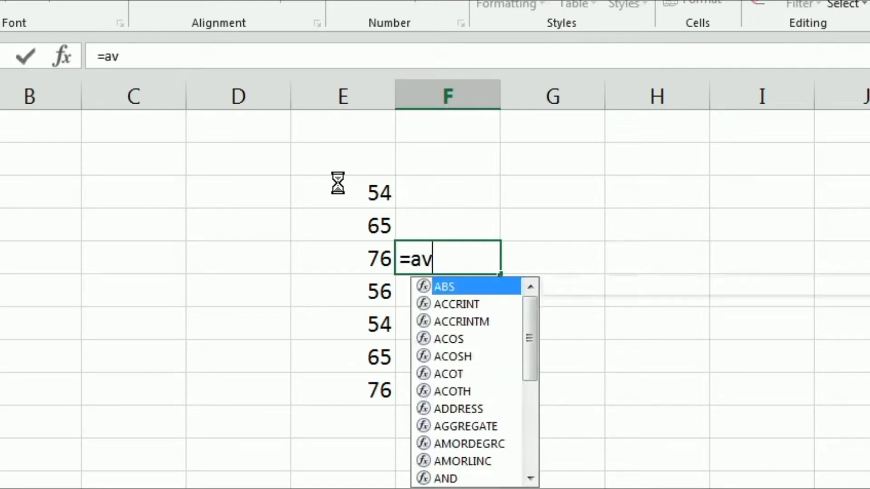
{"action": "type", "text": "erage"}
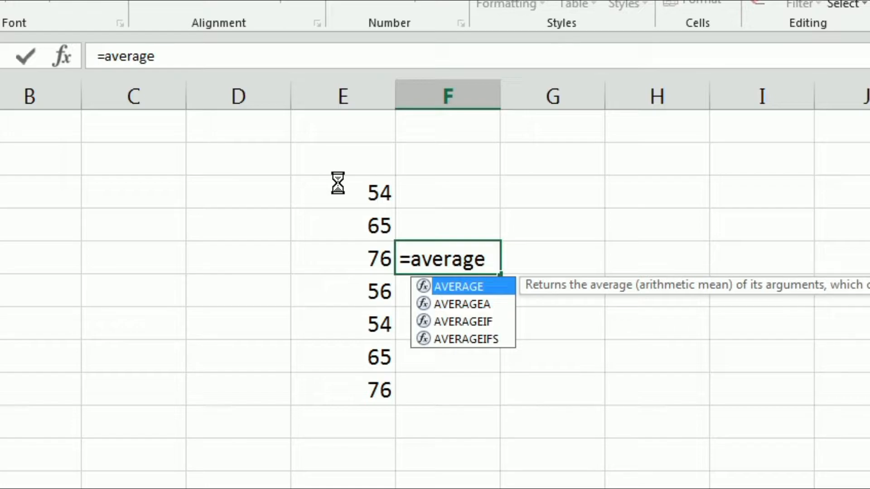
{"action": "type", "text": "("}
{"action": "left_click_drag", "start_coordinate": [338, 183], "coordinate": [349, 392]}
{"action": "key", "text": "Return"}
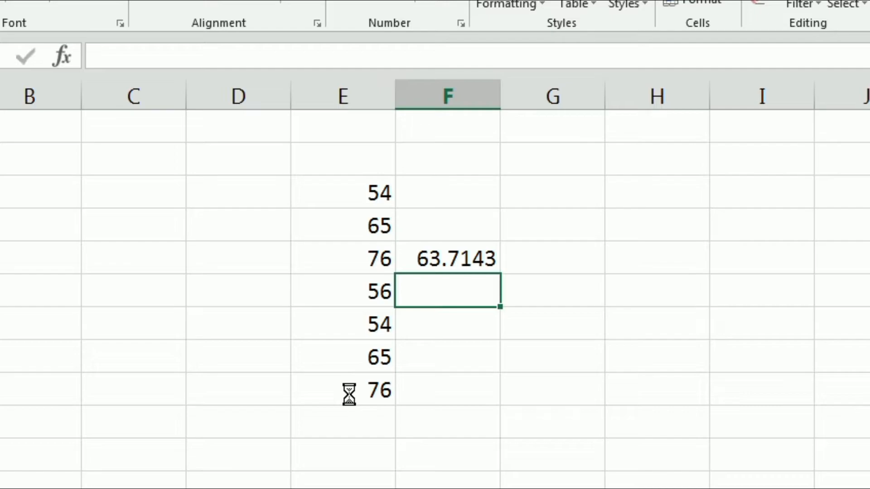
{"action": "key", "text": "Up"}
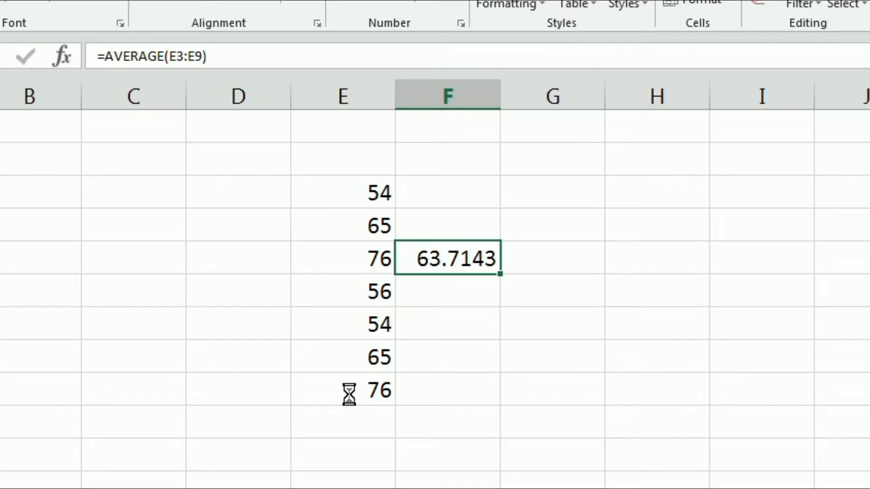
Step: Enter a second AVERAGE formula for E3:E9 in cell F6
{"action": "key", "text": "Down"}
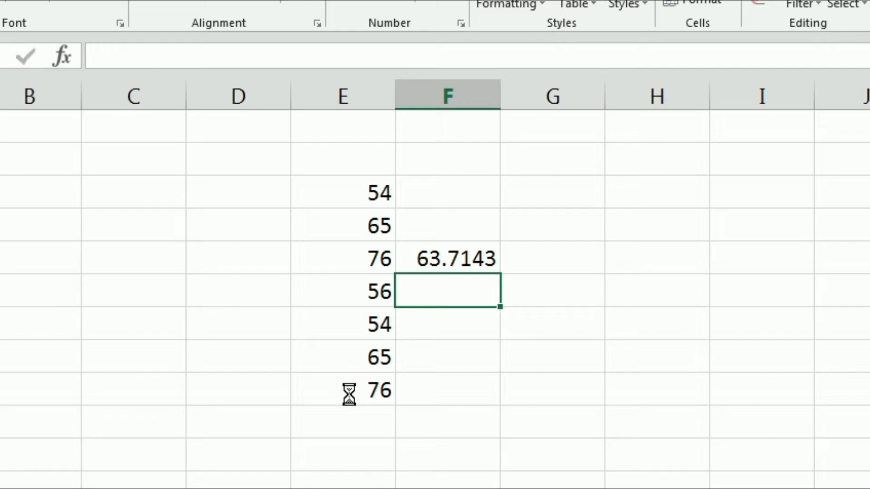
{"action": "type", "text": "="}
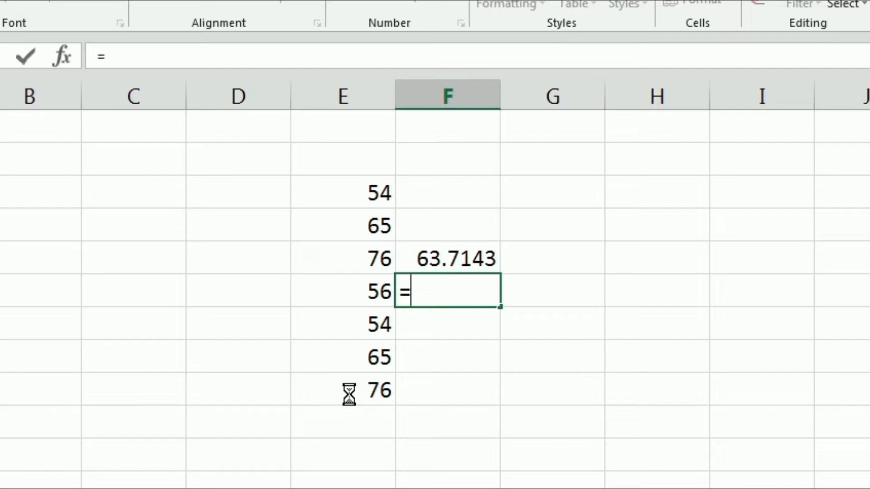
{"action": "type", "text": "average("}
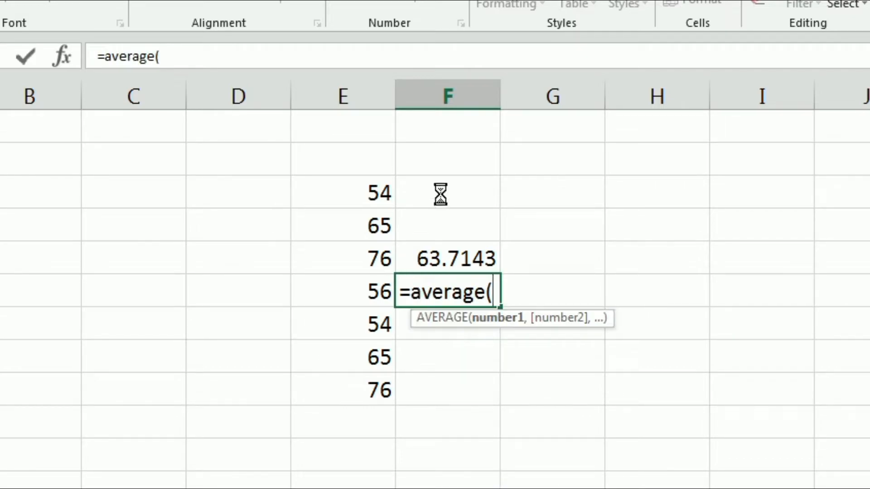
{"action": "left_click_drag", "start_coordinate": [358, 189], "coordinate": [355, 381]}
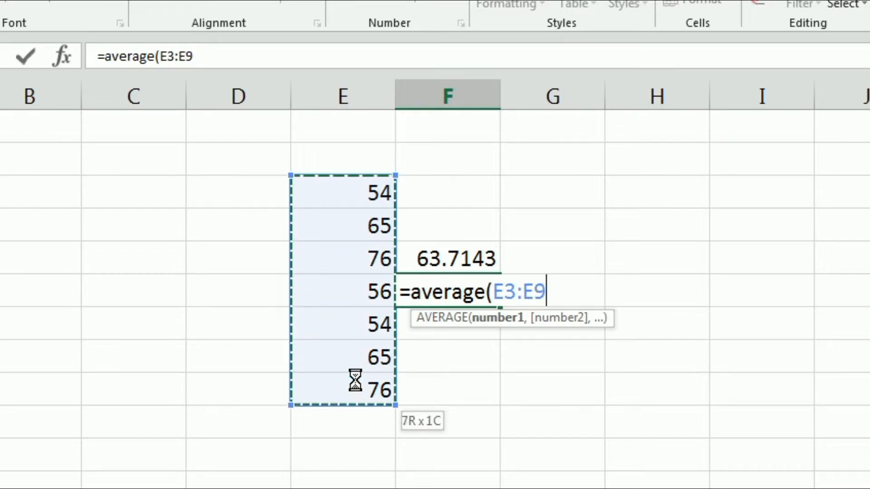
{"action": "key", "text": "Return"}
Step: Wrap the AVERAGE formula in F6 in a ROUND function with 0 digits, giving =ROUND(AVERAGE(E3:E9),0)
{"action": "key", "text": "Up"}
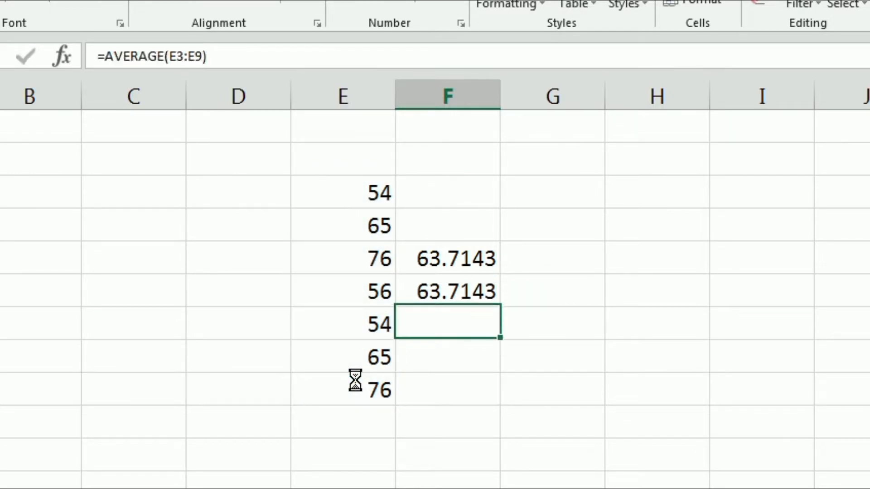
{"action": "key", "text": "Down"}
{"action": "key", "text": "Up"}
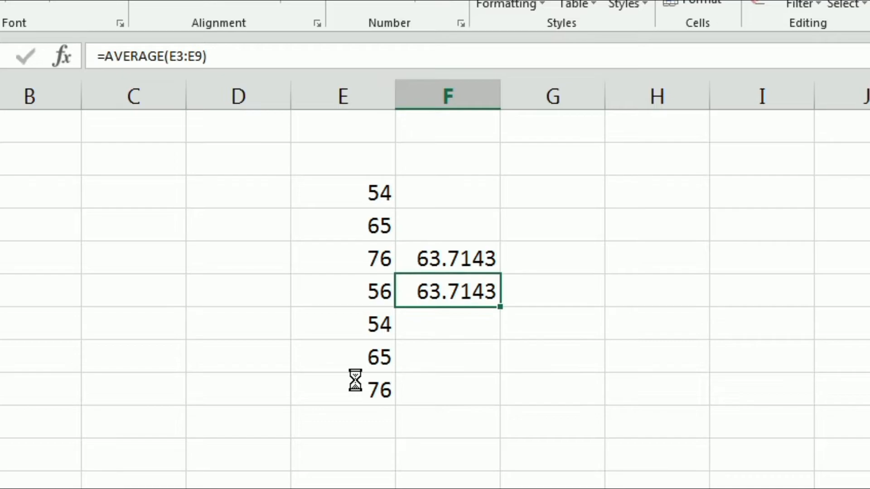
{"action": "key", "text": "F2"}
{"action": "key", "text": "Left"}
{"action": "key", "text": "Left"}
{"action": "key", "text": "Left"}
{"action": "key", "text": "Left"}
{"action": "key", "text": "Left"}
{"action": "key", "text": "Left"}
{"action": "key", "text": "Left"}
{"action": "key", "text": "Left"}
{"action": "key", "text": "Left"}
{"action": "key", "text": "Left"}
{"action": "key", "text": "Left"}
{"action": "key", "text": "Left"}
{"action": "key", "text": "Left"}
{"action": "key", "text": "Left"}
{"action": "key", "text": "Left"}
{"action": "key", "text": "Right"}
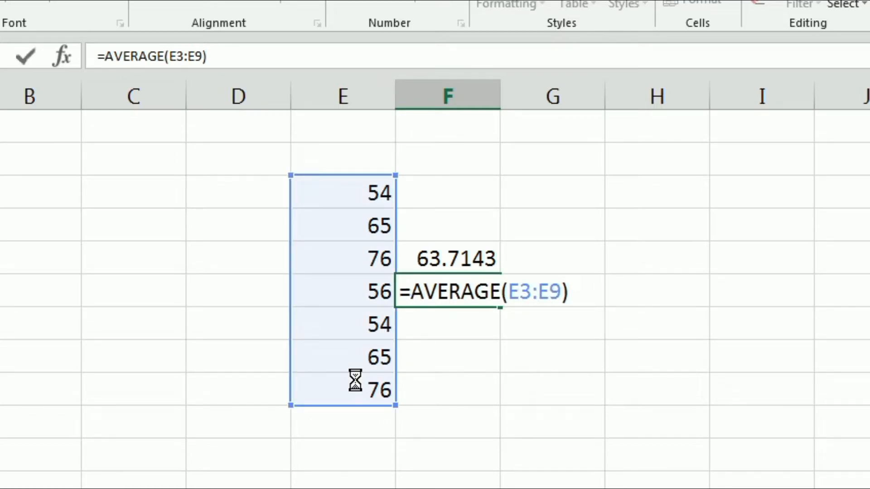
{"action": "type", "text": "roun"}
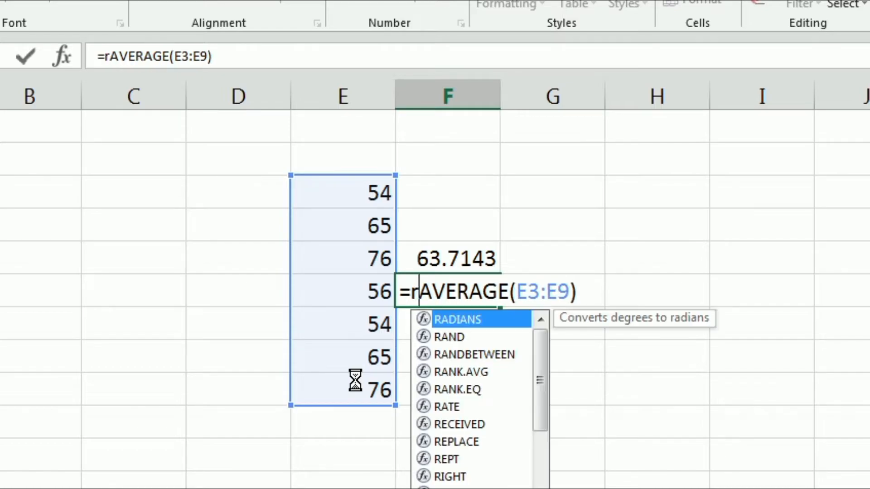
{"action": "type", "text": "d"}
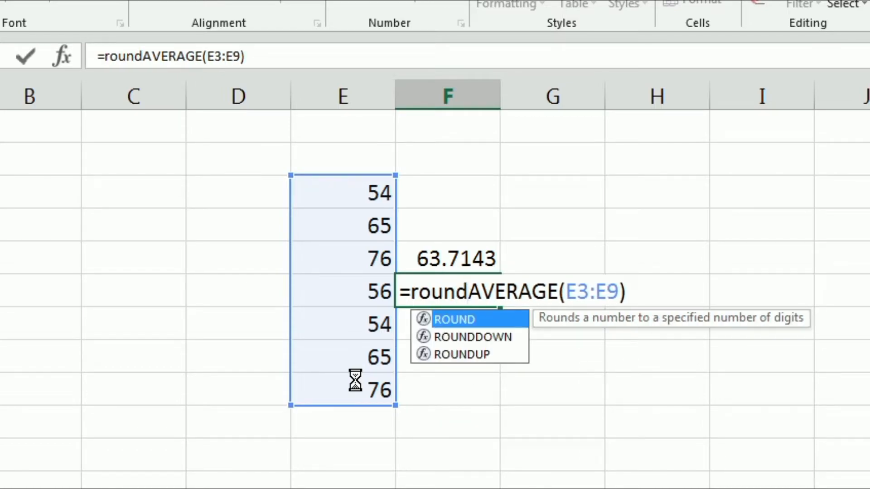
{"action": "type", "text": "("}
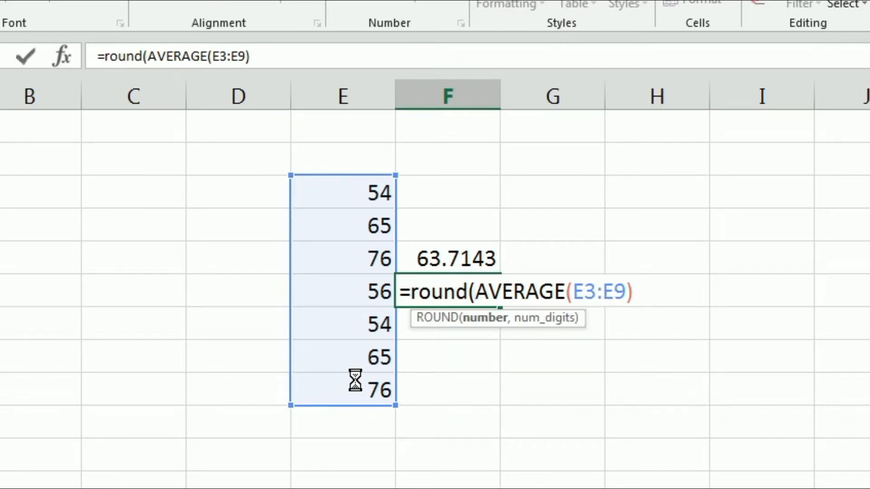
{"action": "key", "text": "Right"}
{"action": "key", "text": "Right"}
{"action": "key", "text": "Right"}
{"action": "key", "text": "Right"}
{"action": "key", "text": "Right"}
{"action": "key", "text": "Right"}
{"action": "key", "text": "Right"}
{"action": "key", "text": "Right"}
{"action": "key", "text": "Right"}
{"action": "key", "text": "Right"}
{"action": "key", "text": "Right"}
{"action": "key", "text": "Right"}
{"action": "key", "text": "Right"}
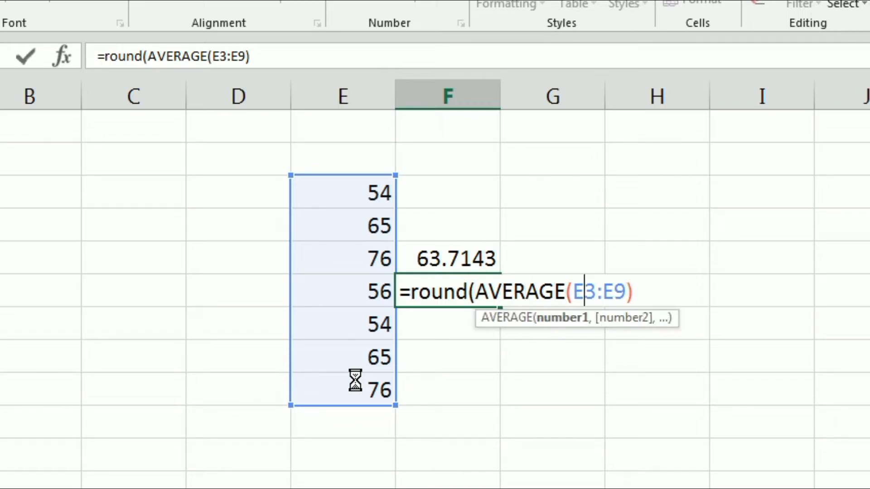
{"action": "key", "text": "Right"}
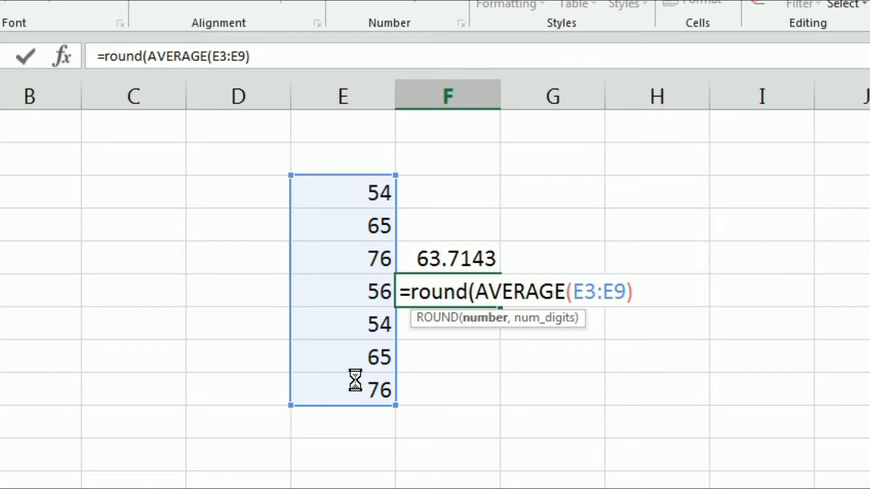
{"action": "type", "text": ",0"}
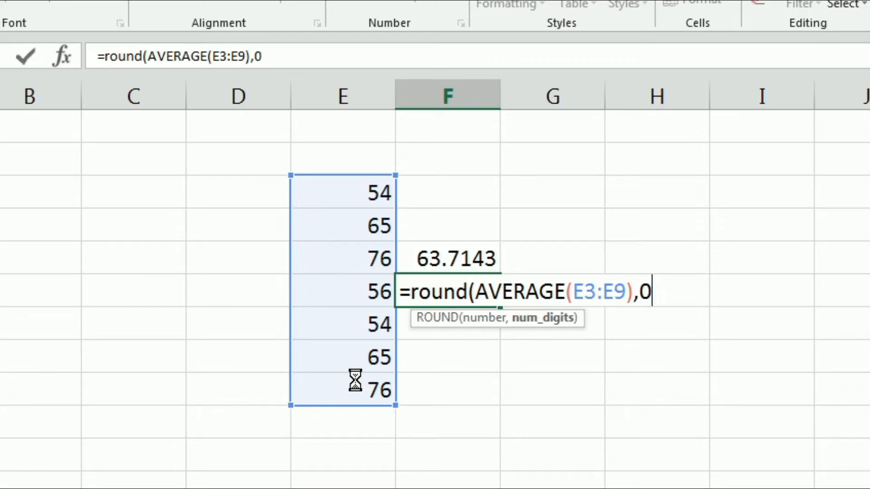
{"action": "key", "text": "Return"}
{"action": "left_click", "coordinate": [355, 383]}
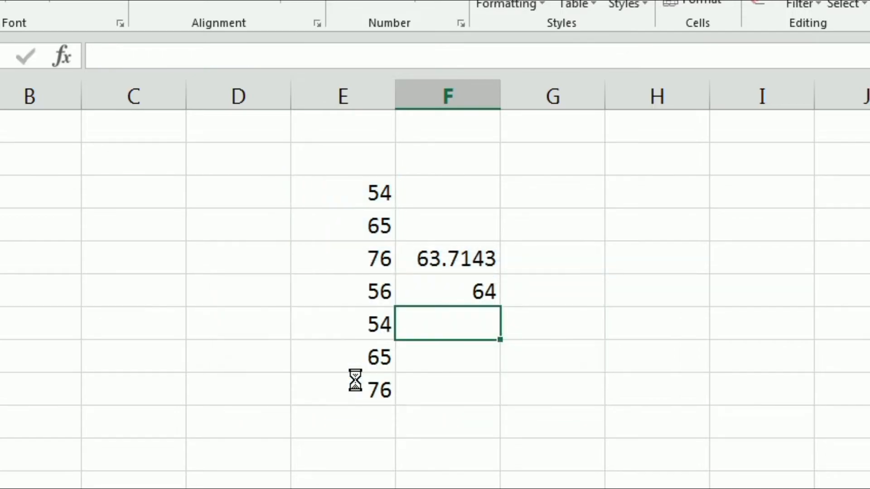
Step: Review how ROUND encloses the AVERAGE function in the F6 formula, leaving the formula unchanged
{"action": "key", "text": "Up"}
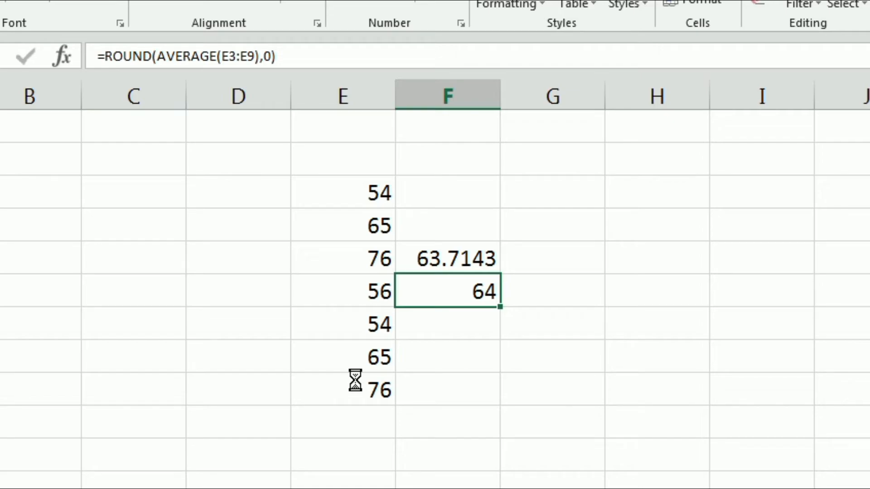
{"action": "key", "text": "F2"}
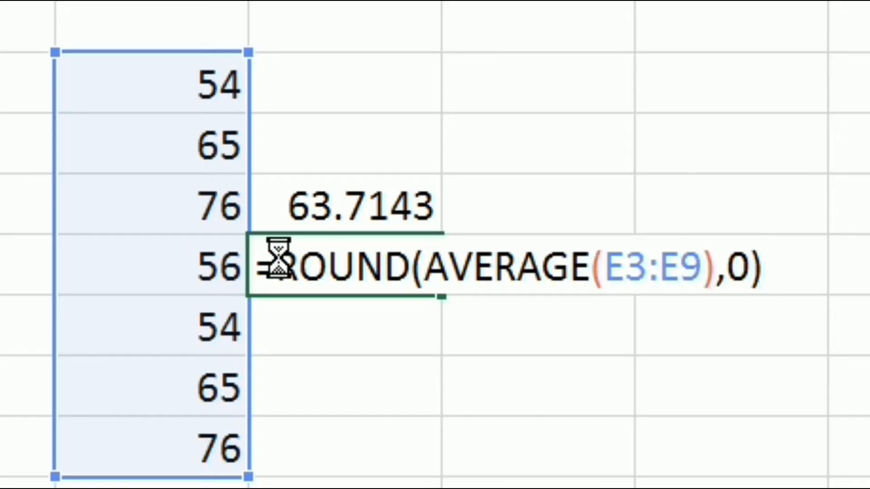
{"action": "left_click_drag", "start_coordinate": [280, 257], "coordinate": [572, 267]}
{"action": "left_click_drag", "start_coordinate": [282, 266], "coordinate": [410, 268]}
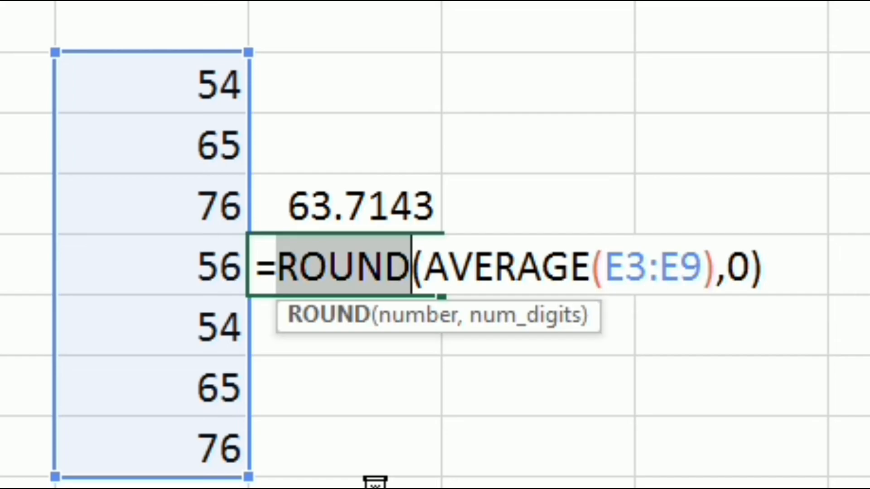
{"action": "key", "text": "Escape"}
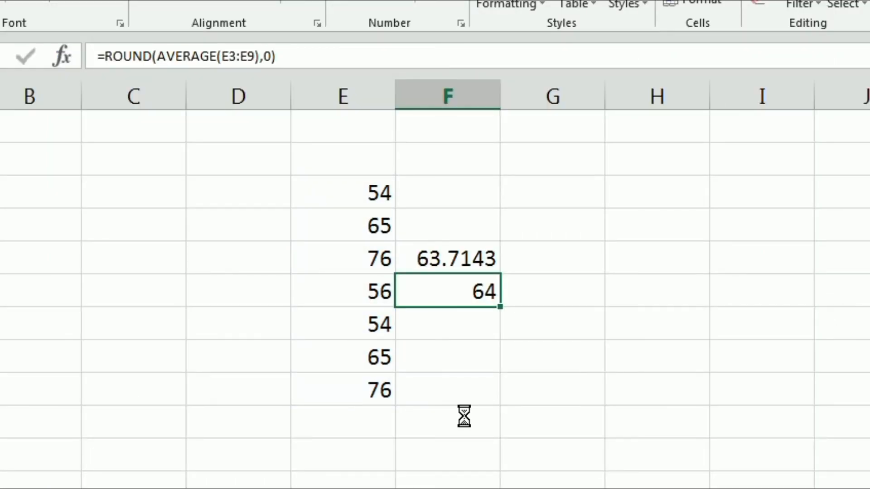